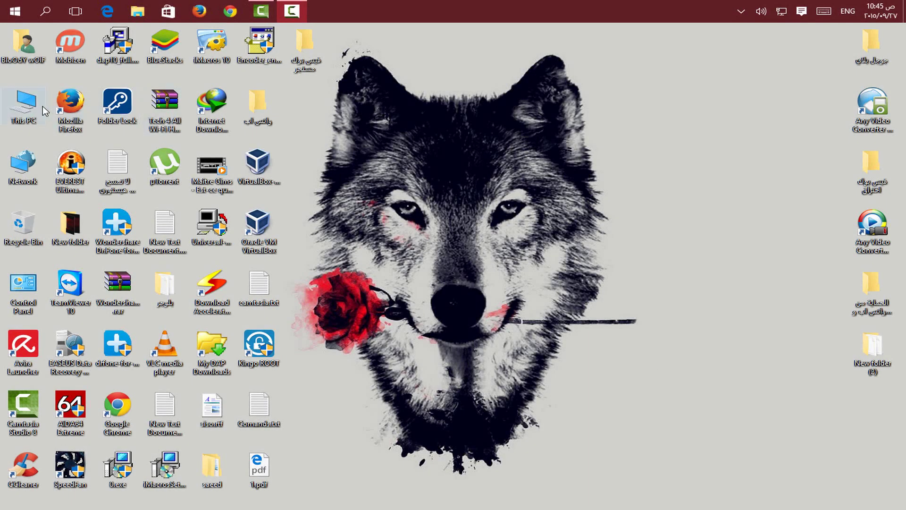
Create a new text document named thebreakingwolf.txt on Local Disk (D:).
double_click(43, 106)
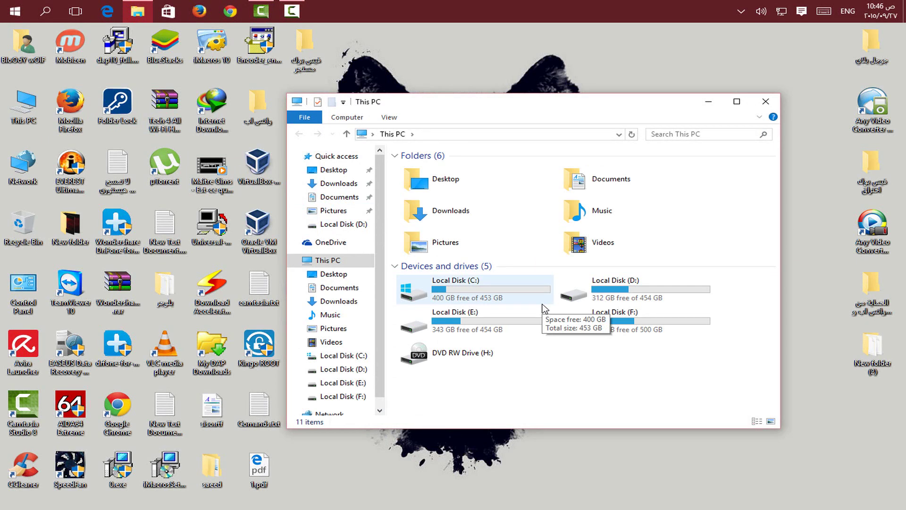
double_click(630, 302)
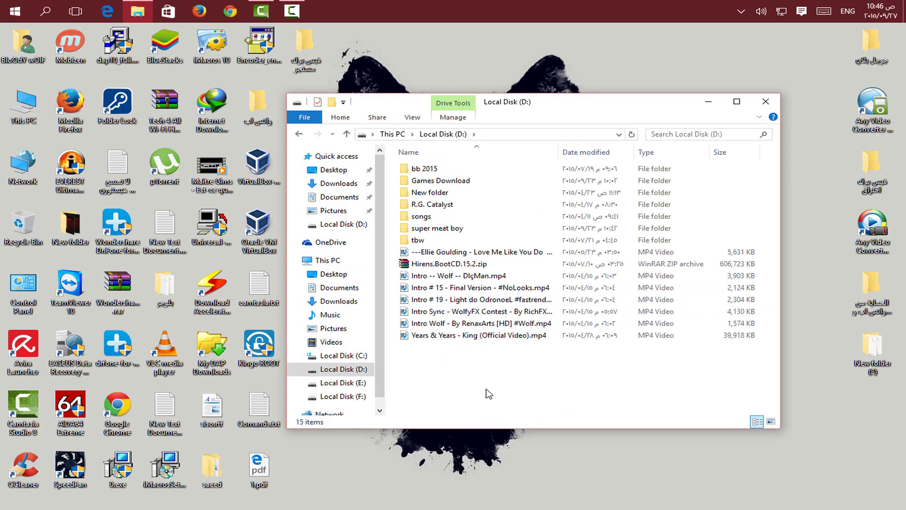
right_click(489, 395)
mouse_move(519, 363)
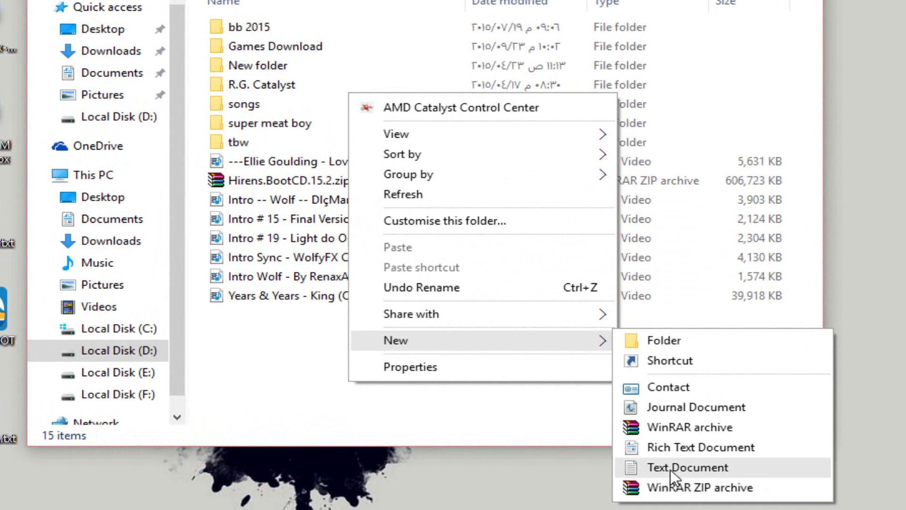
click(670, 469)
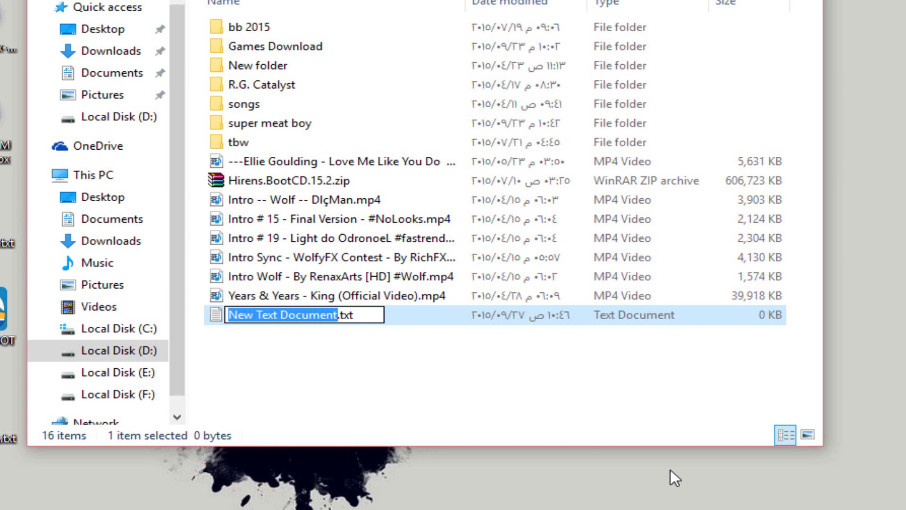
text(thebreakingwolf)
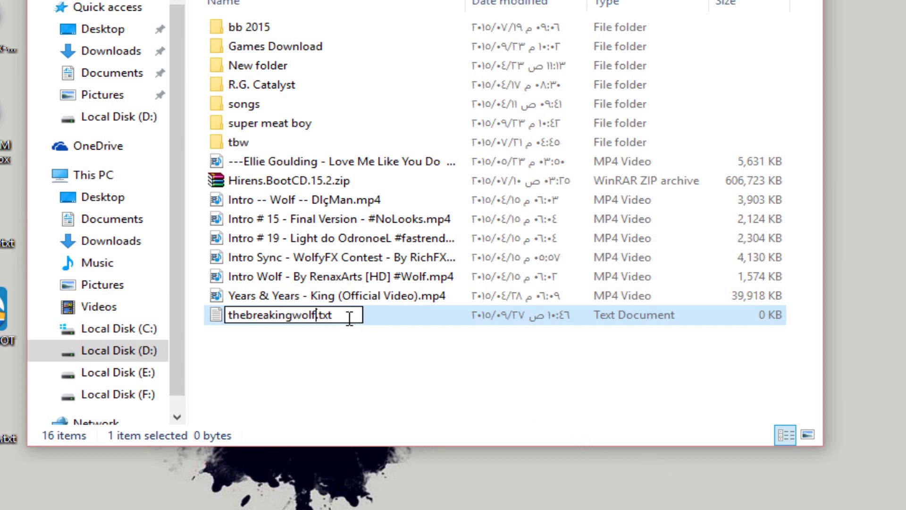
key(Return)
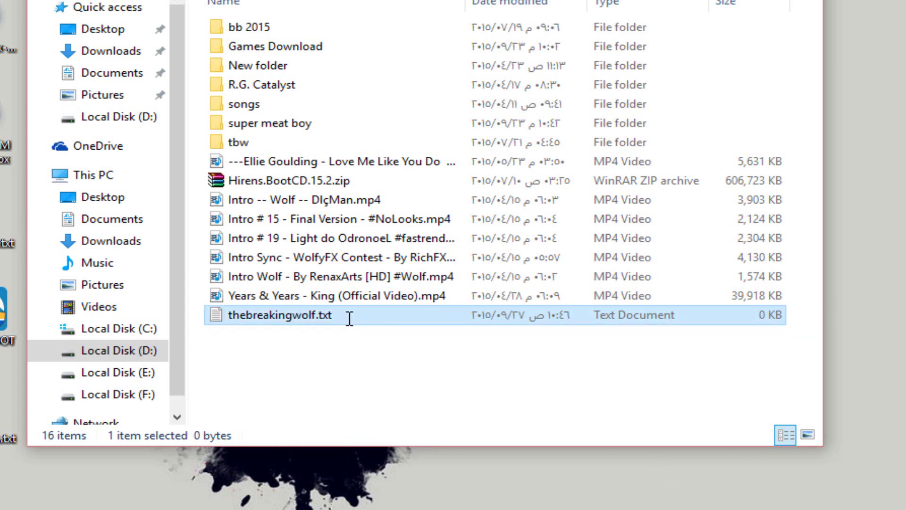
Write "welcome to my channel" in thebreakingwolf.txt and save it, then reopen the file to check its text and close it.
double_click(348, 318)
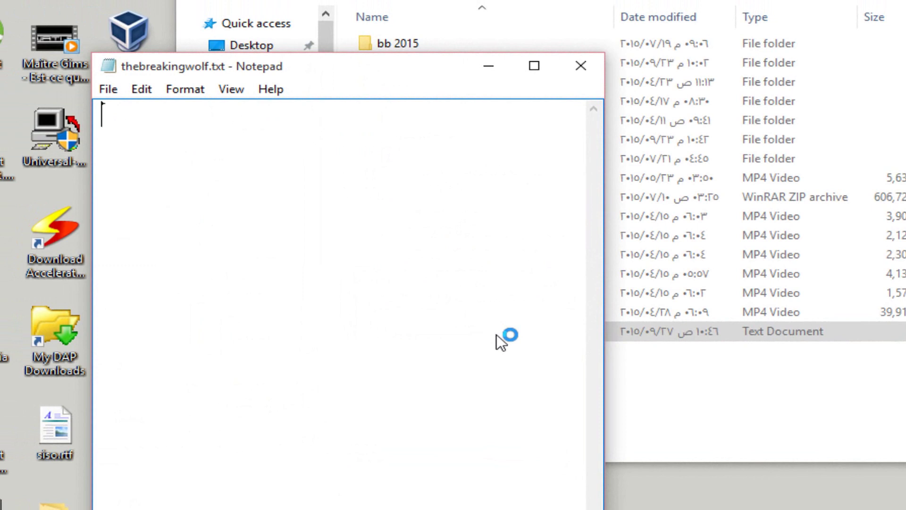
text(wel)
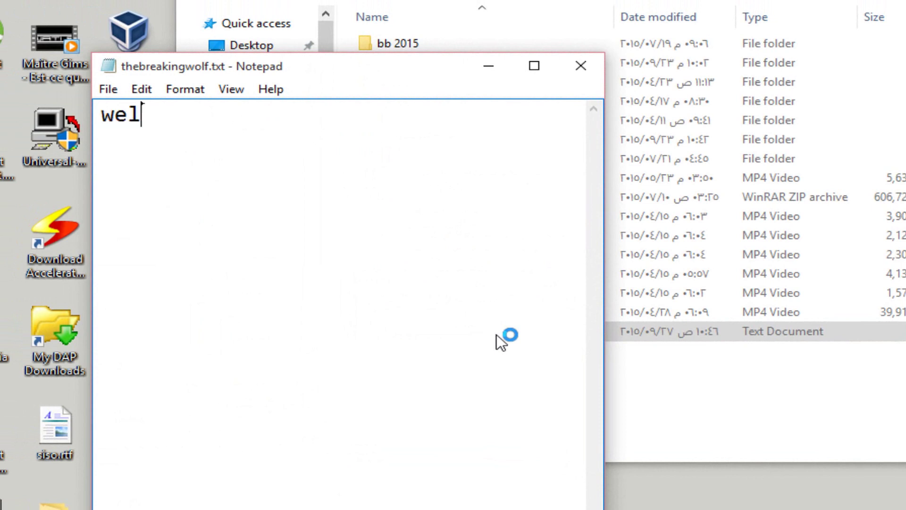
text(come to my channel)
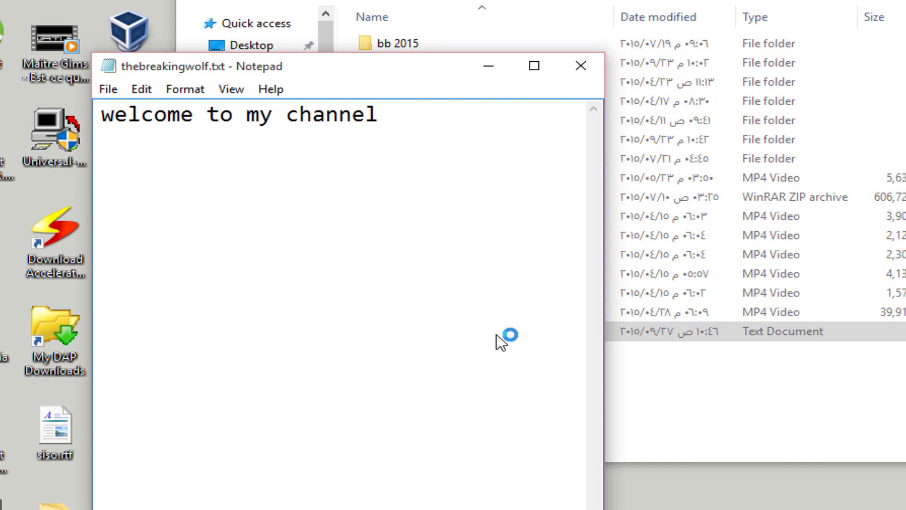
click(578, 77)
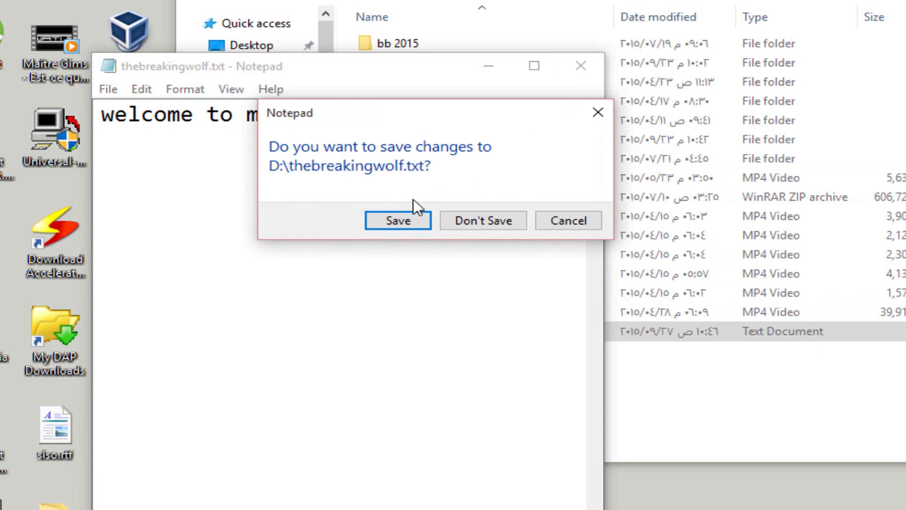
click(383, 225)
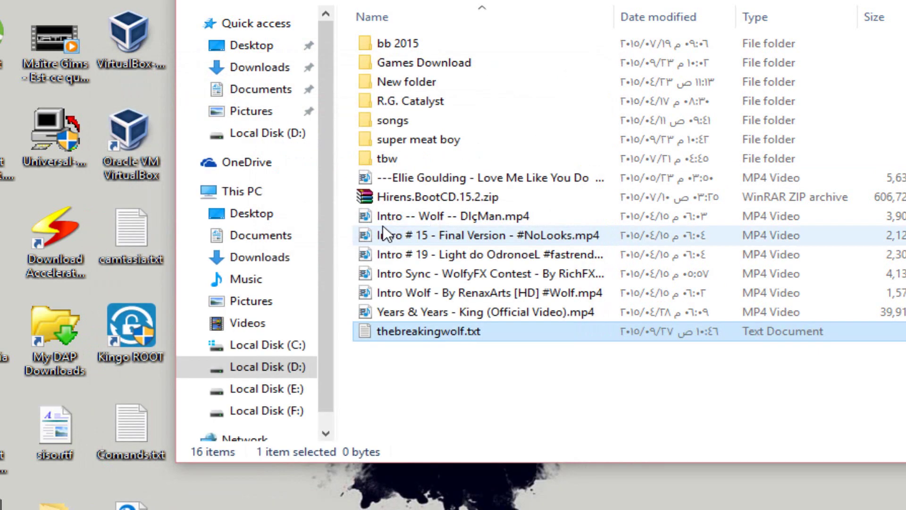
double_click(415, 329)
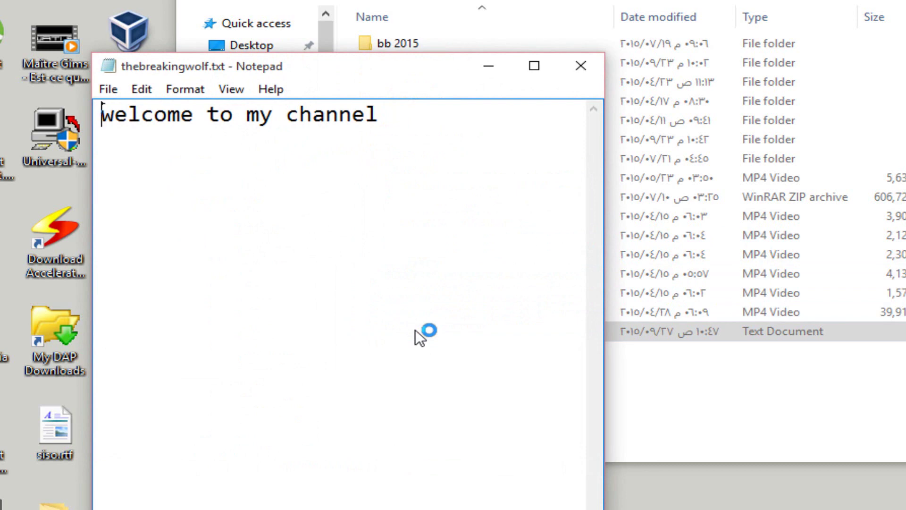
click(581, 66)
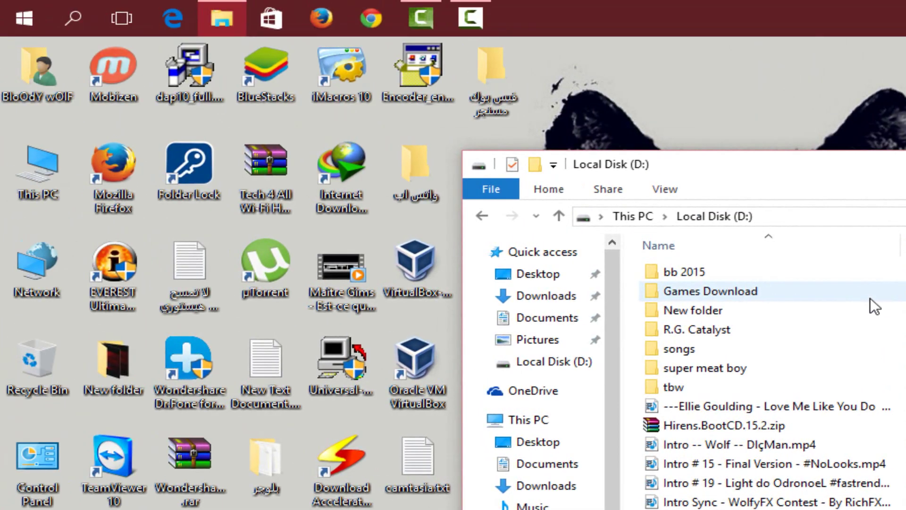
Search Windows for cmd and run Command Prompt as administrator.
right_click(9, 8)
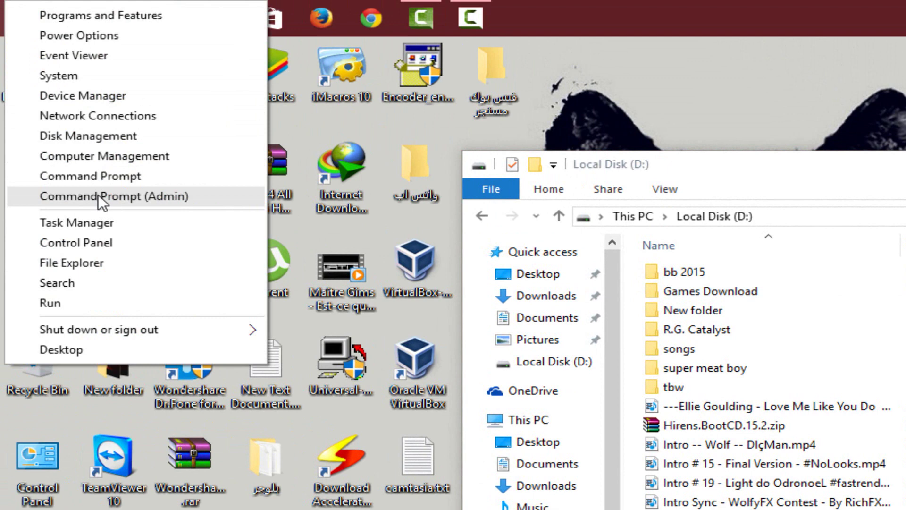
key(Escape)
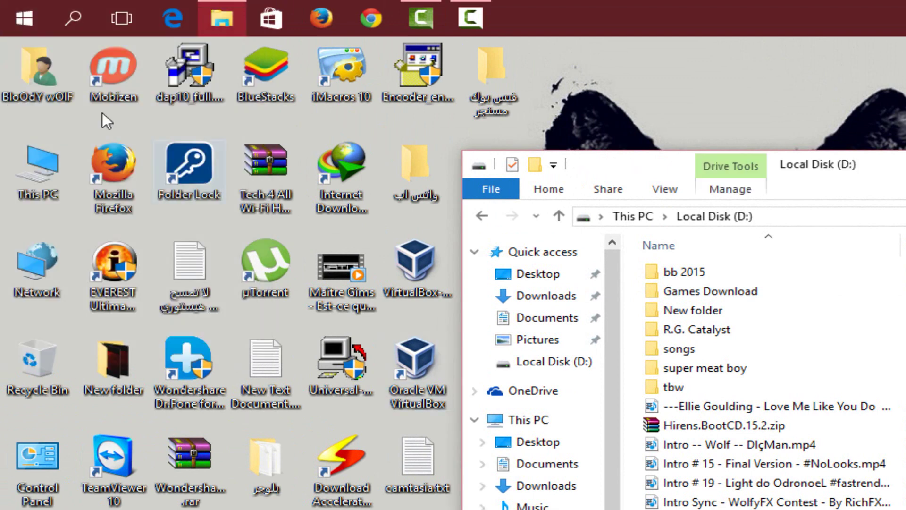
click(7, 16)
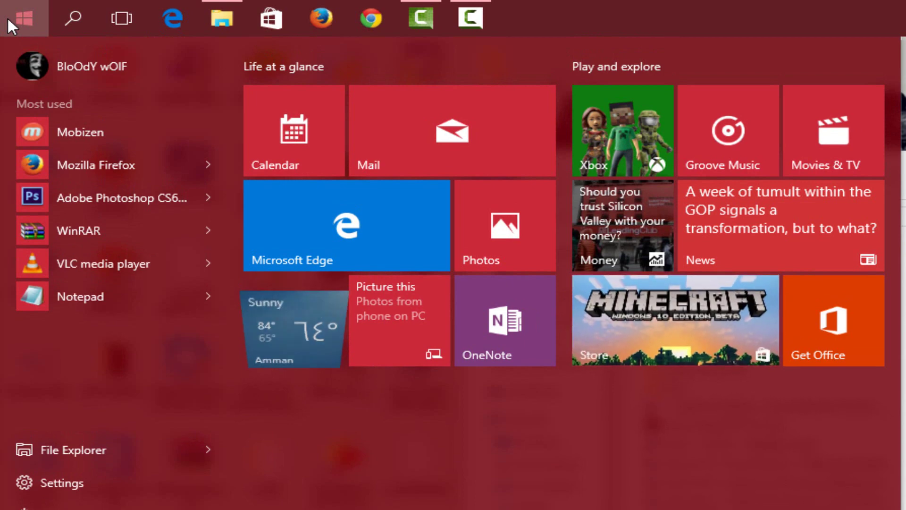
click(71, 15)
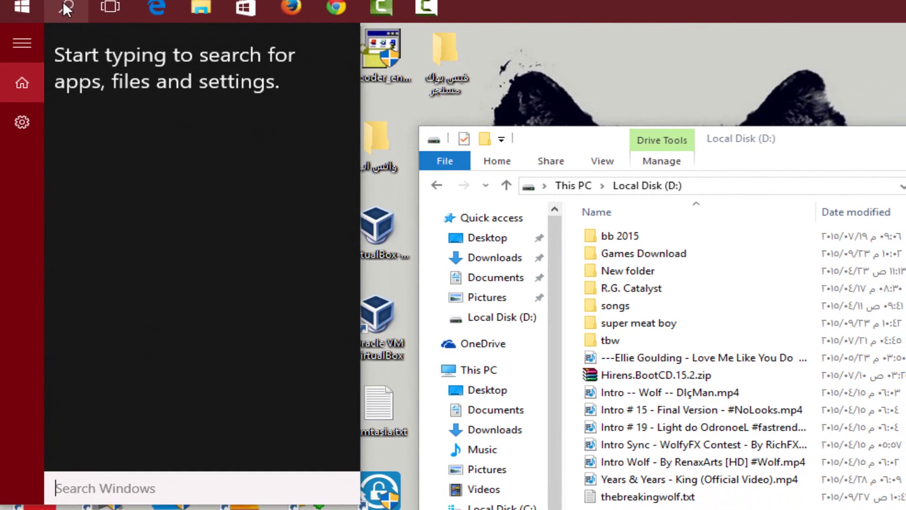
text(cmd)
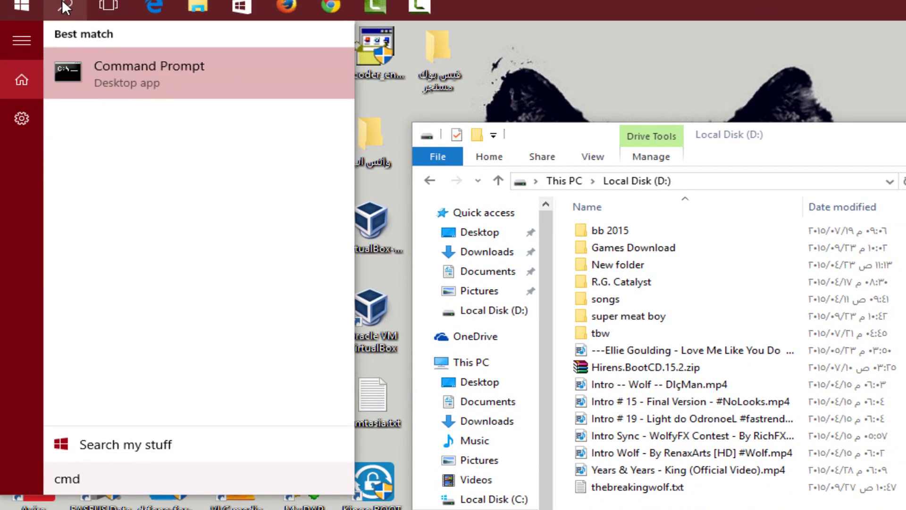
right_click(174, 84)
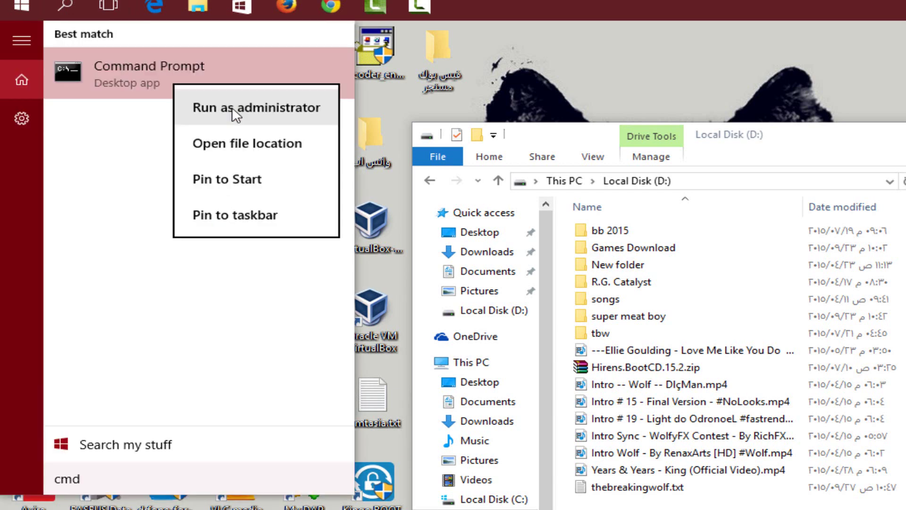
click(231, 107)
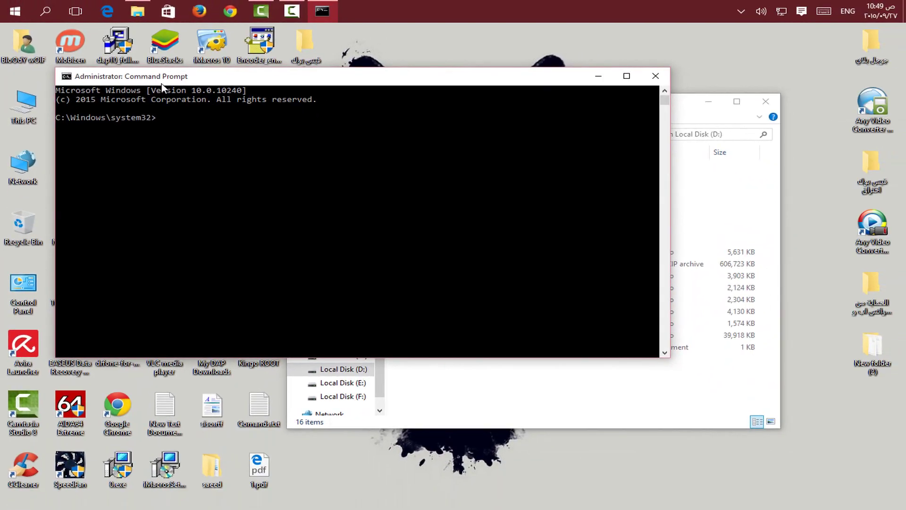
Arrange the Command Prompt window and the Local Disk (D:) window side by side, with Command Prompt active.
drag(161, 84, 1, 92)
click(608, 156)
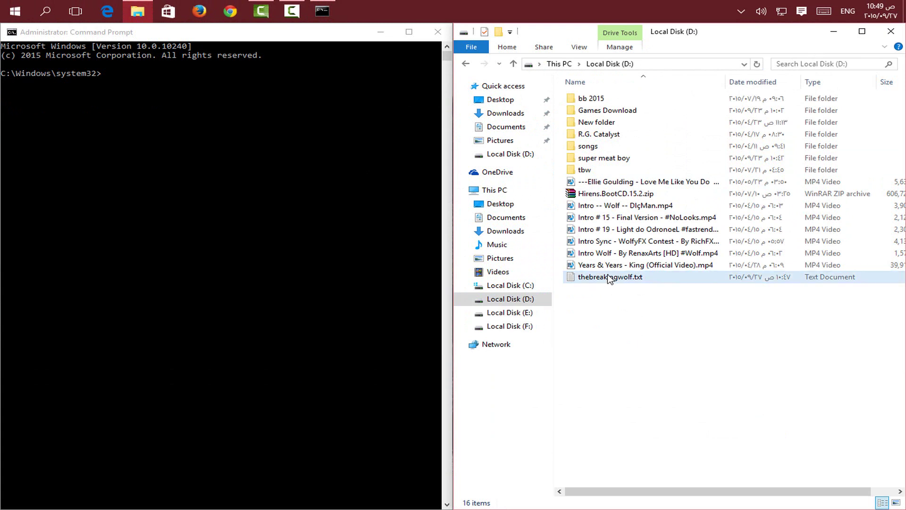
click(223, 133)
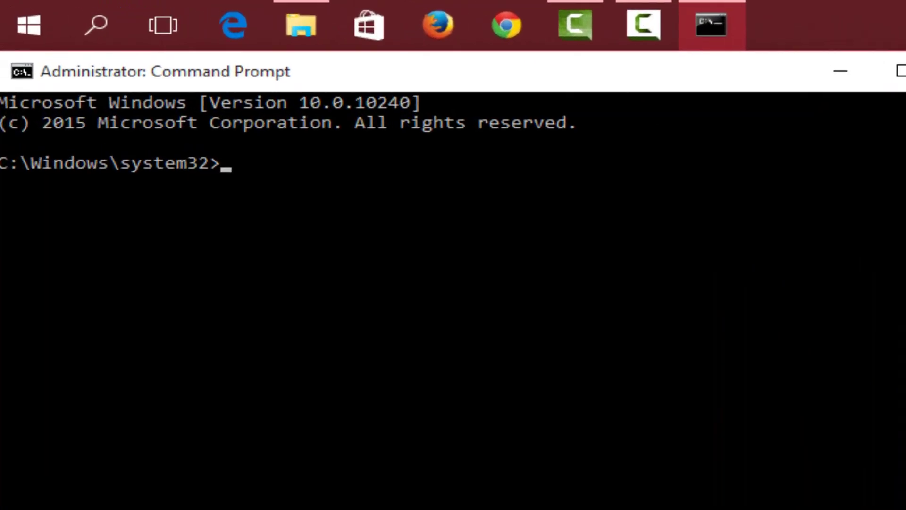
Switch the command line to the D: drive with the command d:.
click(812, 260)
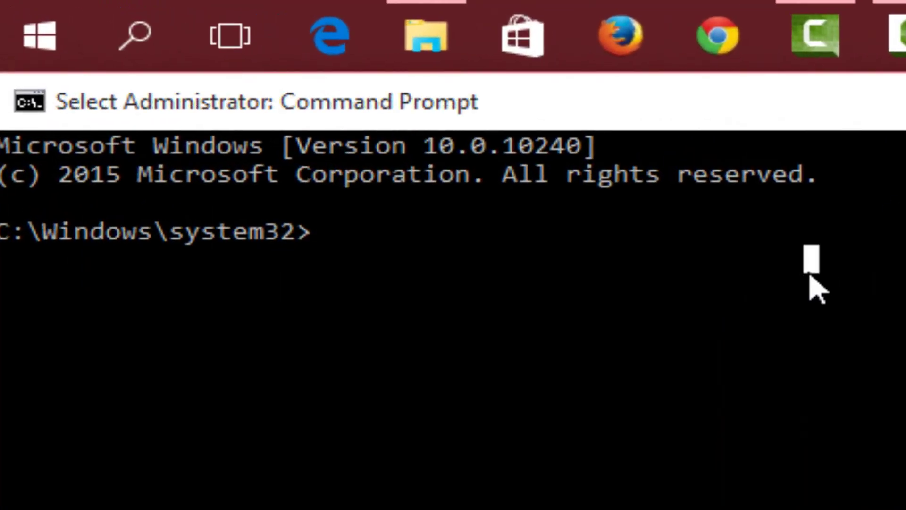
text(d:)
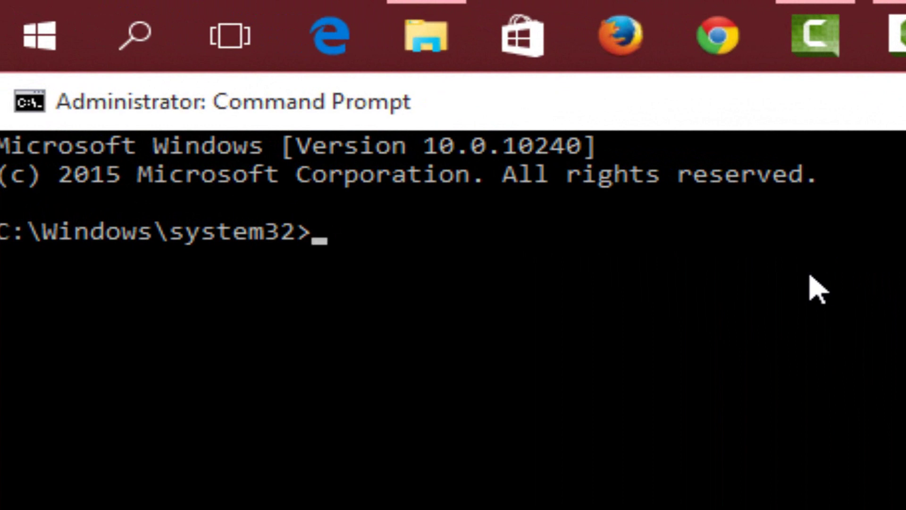
text(c:)
key(BackSpace)
key(BackSpace)
text(e:)
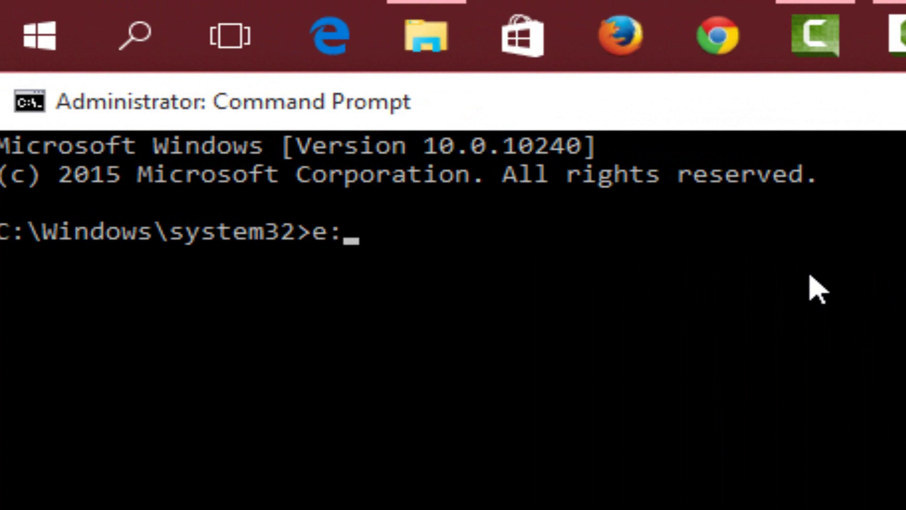
key(BackSpace)
key(BackSpace)
text(d:)
key(Return)
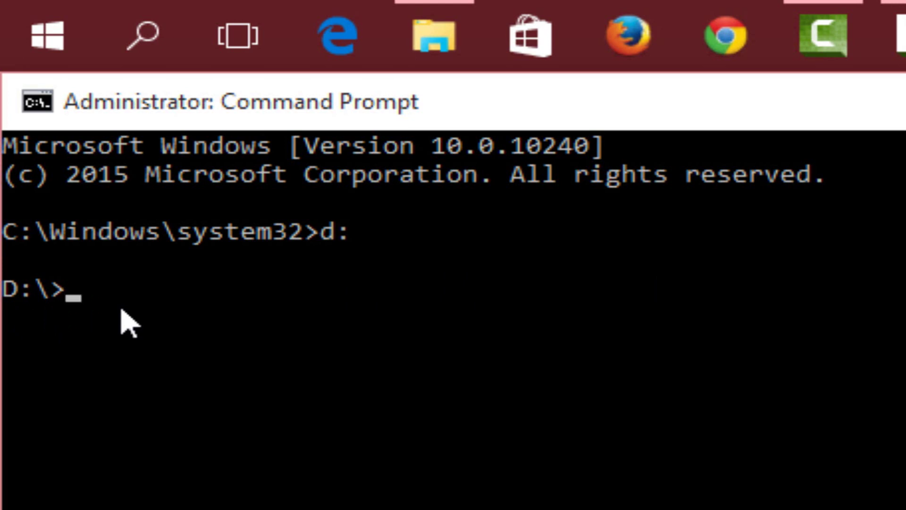
Run the command notepad thebreakingwolf.txt:thebreakingwolf2.txt from the D: drive.
text(notepad)
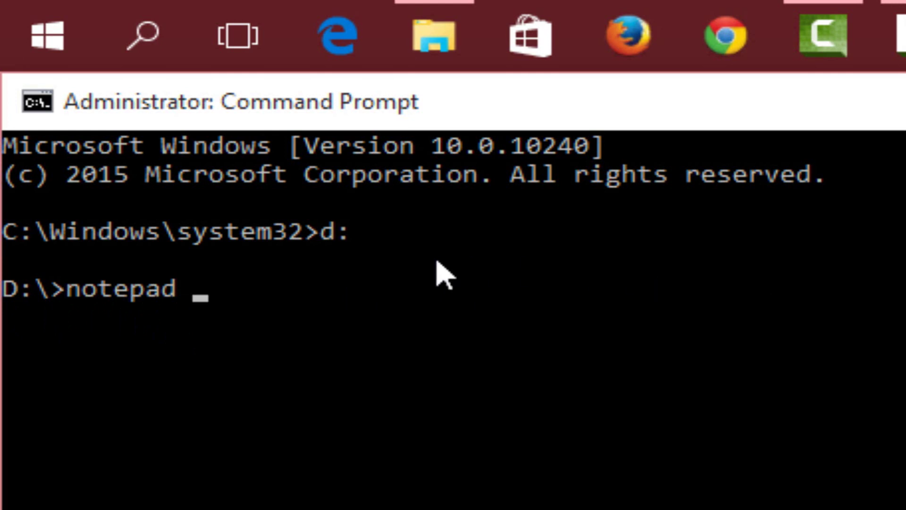
text( thebreakin)
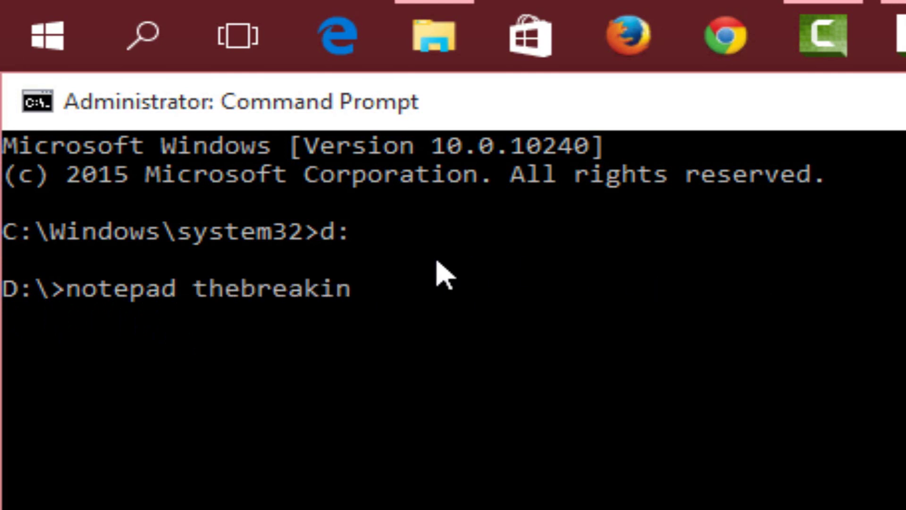
text(gwolf.txt)
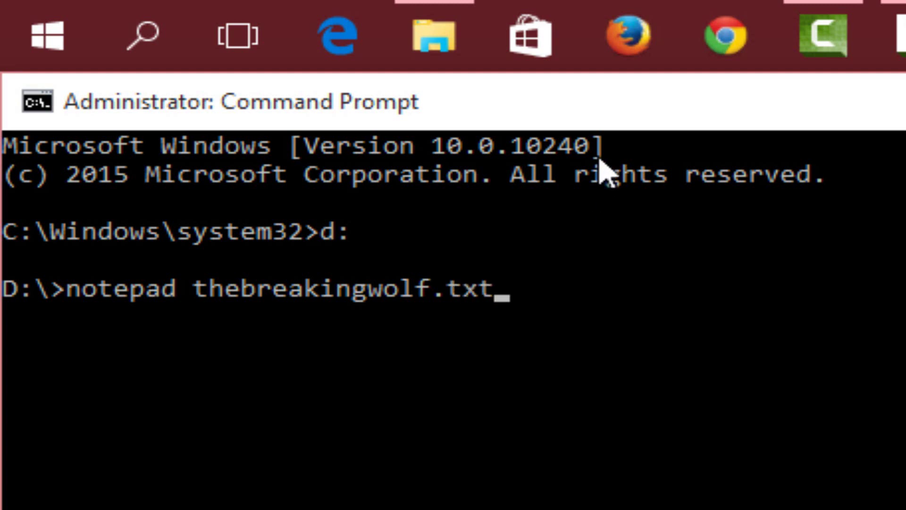
text(:thebreakingwolf2.txt)
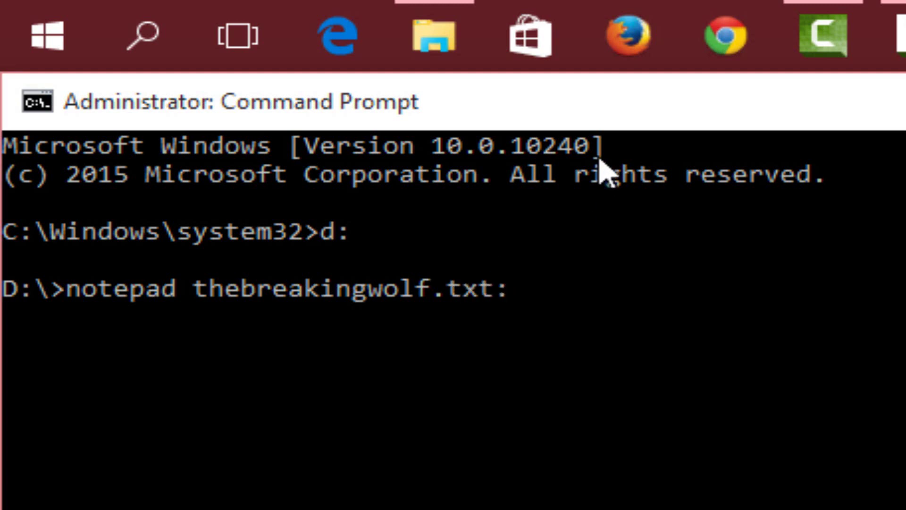
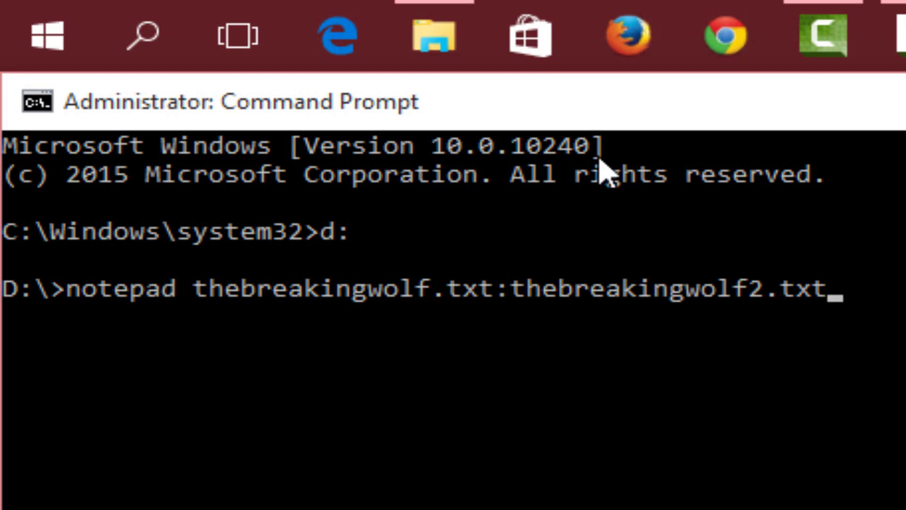
key(Return)
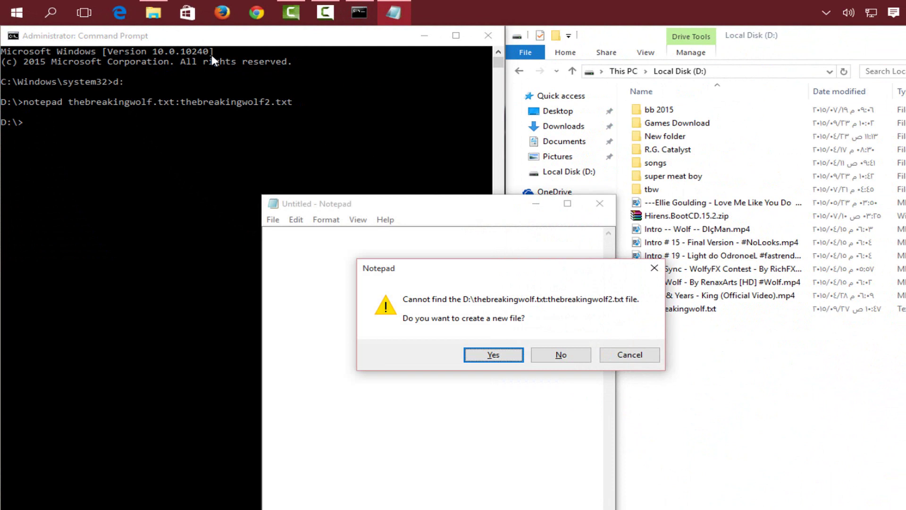
click(495, 353)
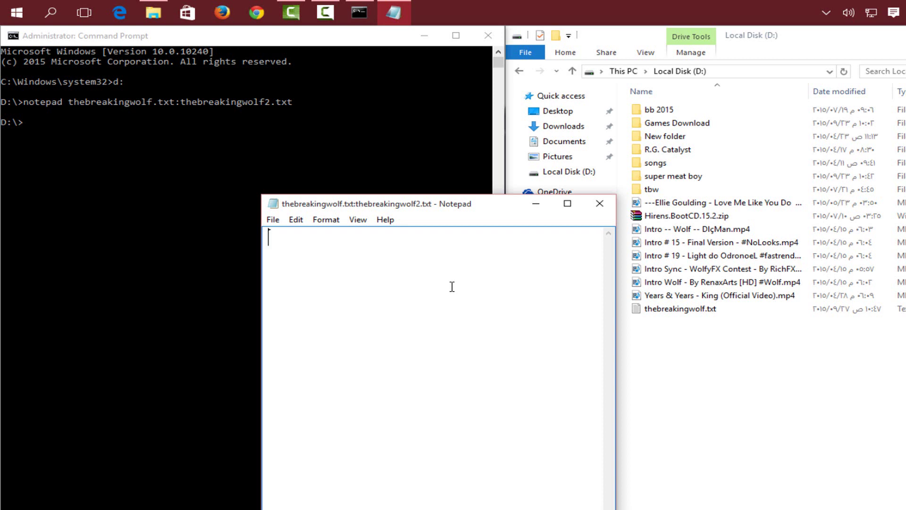
text(www.youtube)
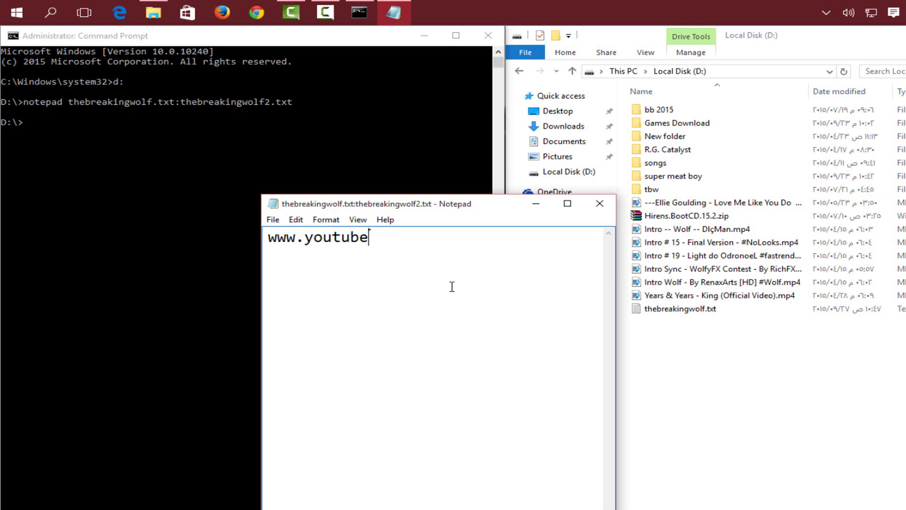
text(.com/thebreakingwolf1)
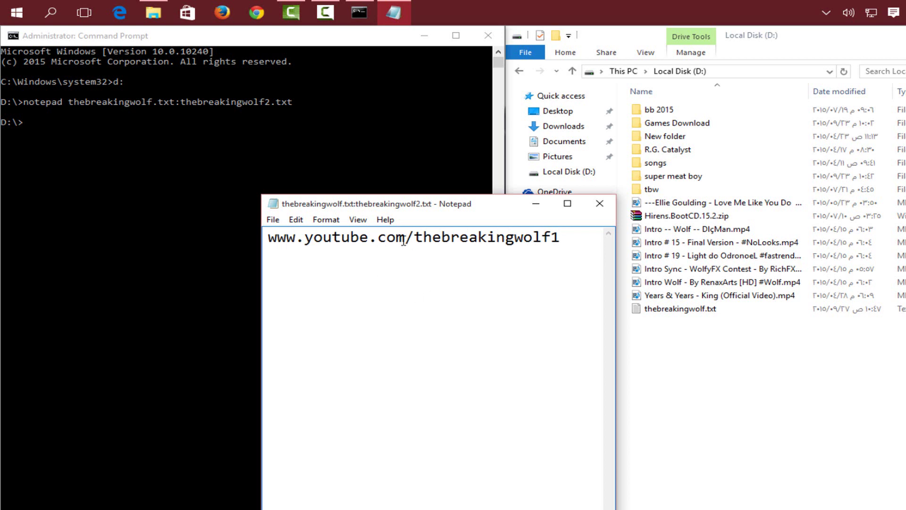
Open thebreakingwolf.txt from drive D: to compare its text with the attached file's text, and close it.
drag(400, 210, 350, 197)
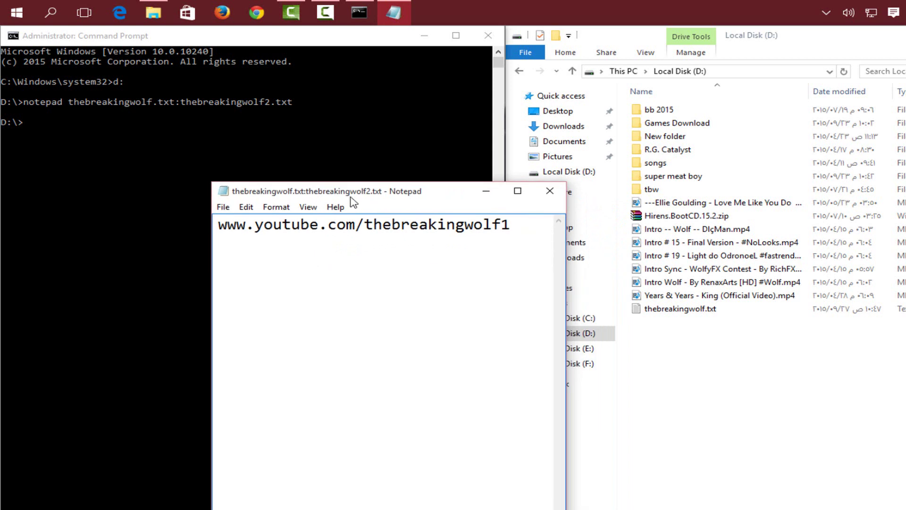
double_click(663, 312)
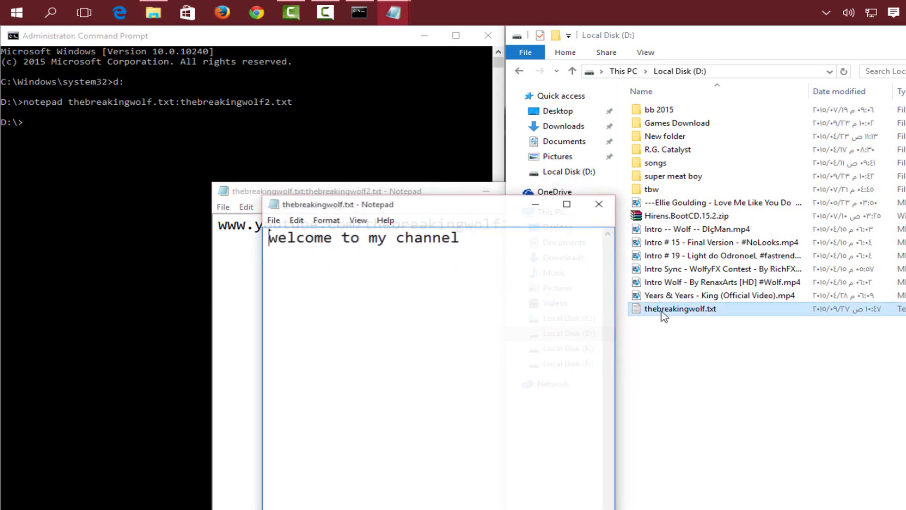
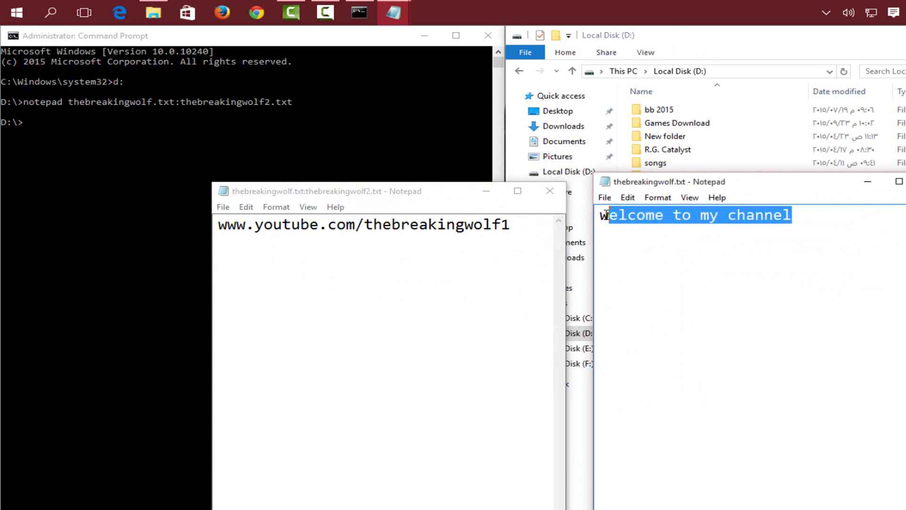
key(alt+F4)
click(467, 298)
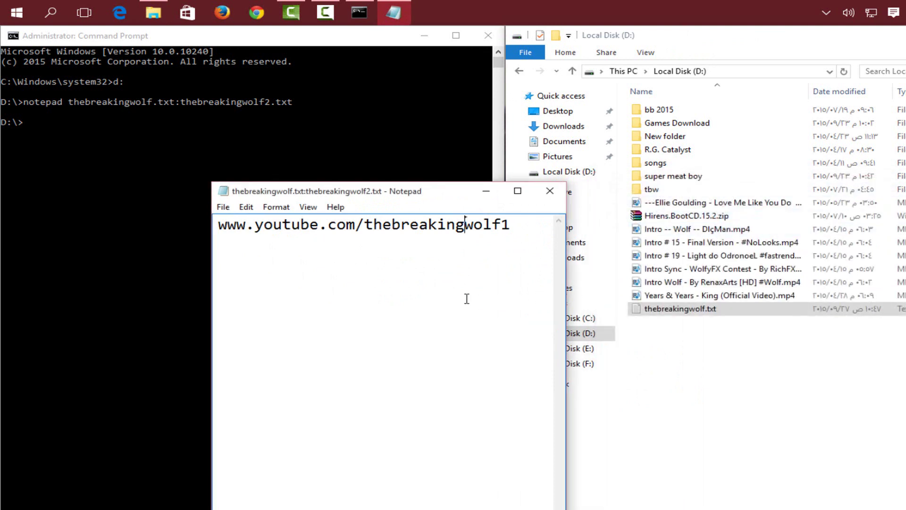
Close the attached thebreakingwolf2.txt with its changes saved, and refresh the file list of drive D:.
click(550, 198)
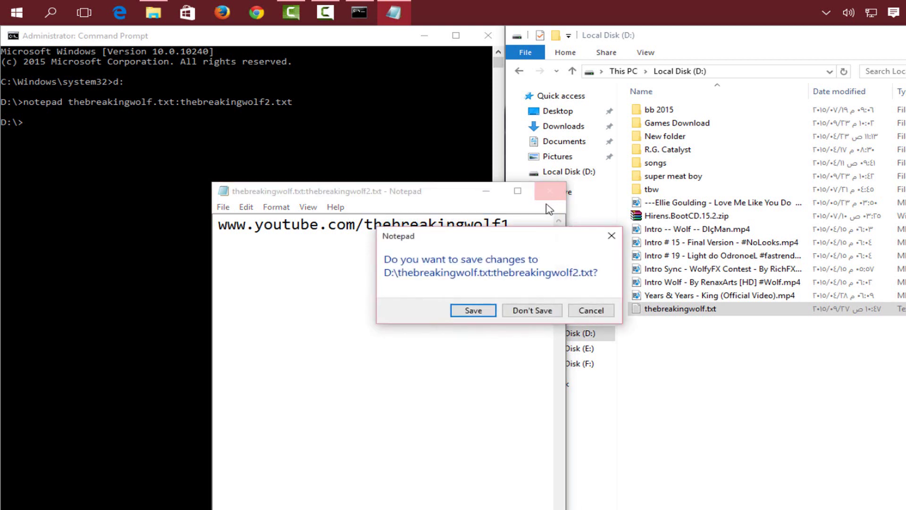
click(480, 310)
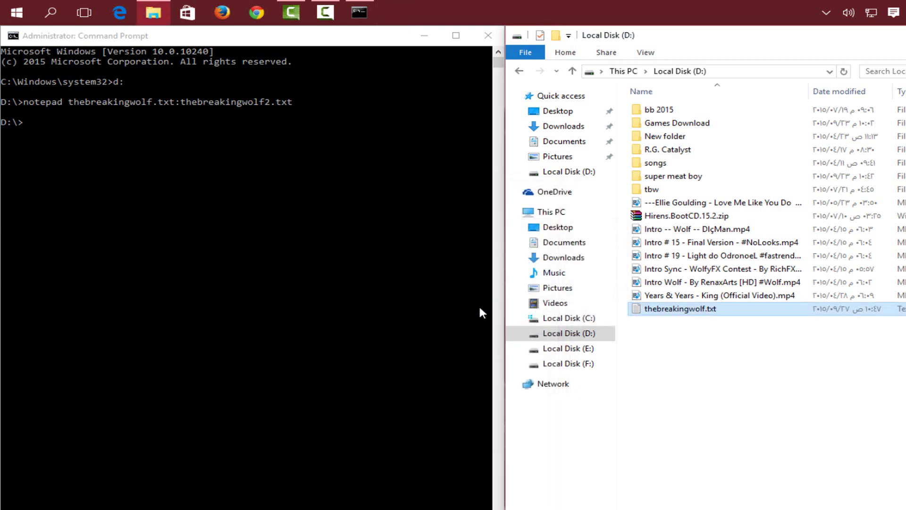
mouse_move(677, 310)
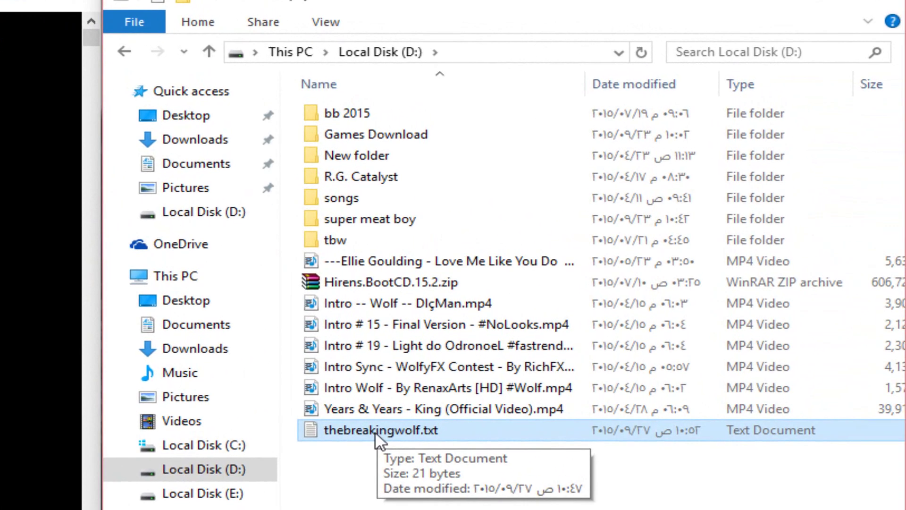
right_click(381, 503)
key(F5)
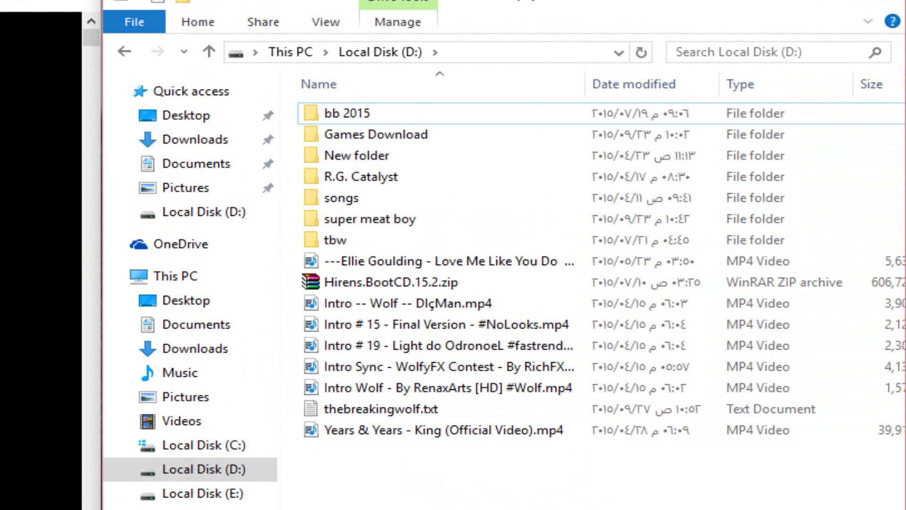
Open thebreakingwolf.txt from the refreshed drive D: list, check its visible text, and close it.
double_click(386, 412)
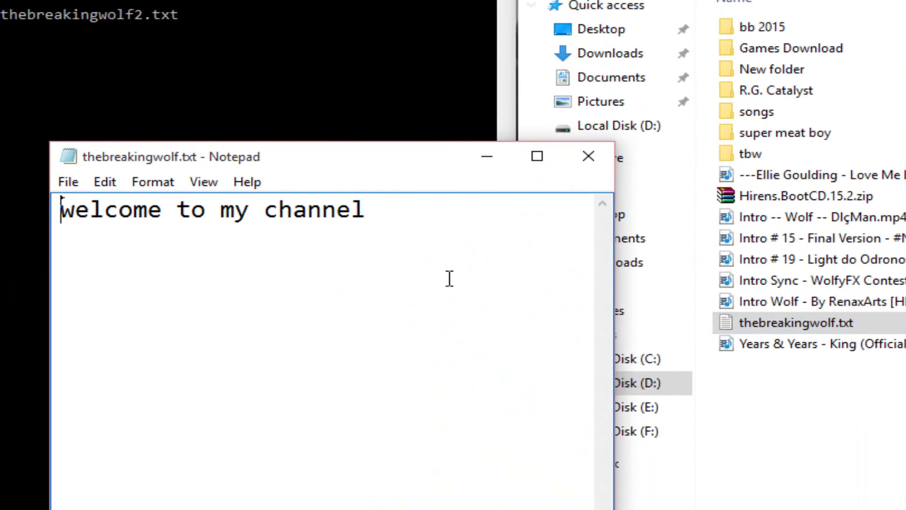
drag(439, 222, 57, 210)
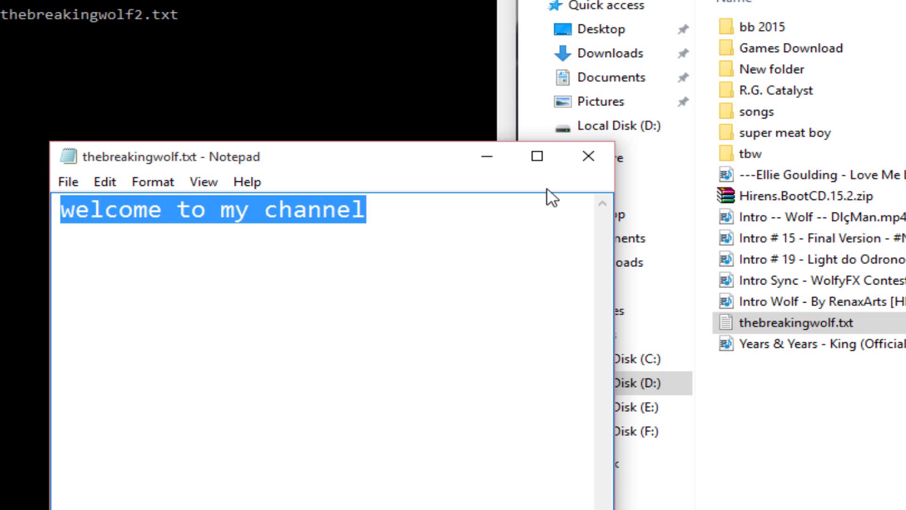
click(589, 155)
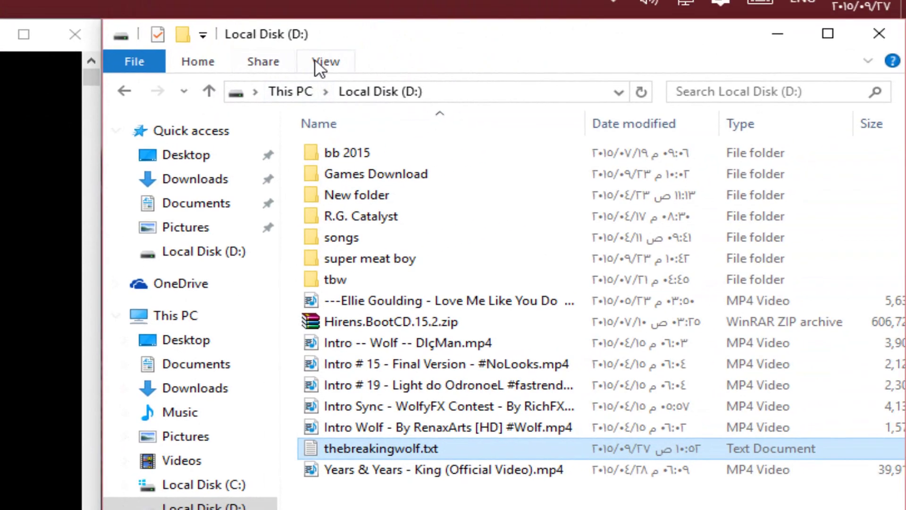
Temporarily show hidden items on drive D:, refresh the list to look for the attached file, and turn hidden items off again.
click(336, 59)
click(627, 129)
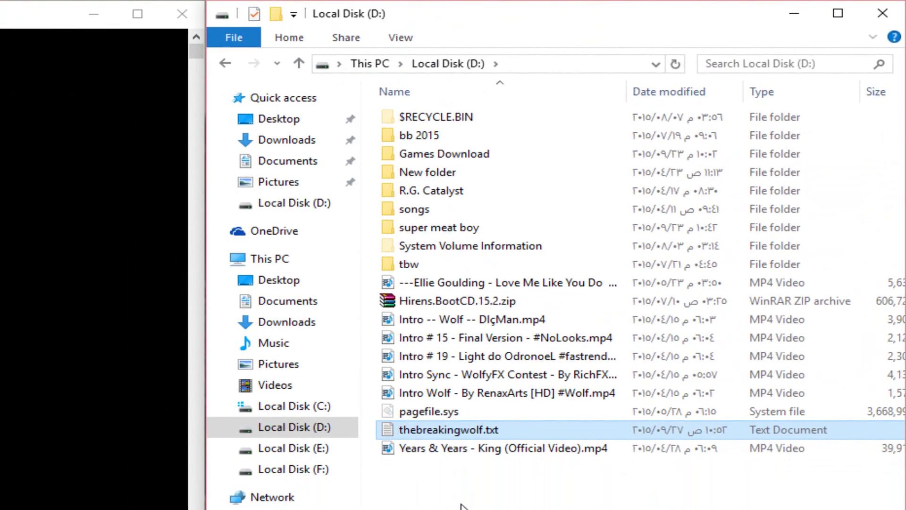
right_click(462, 505)
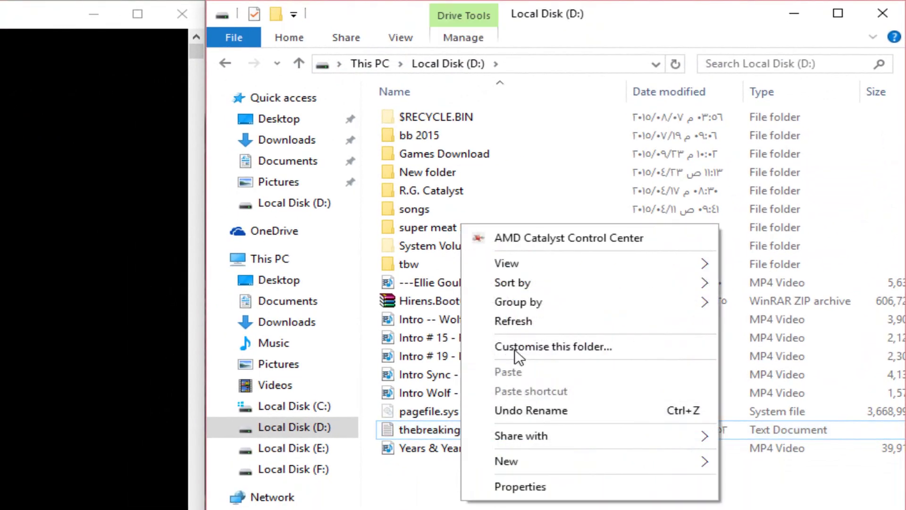
click(525, 316)
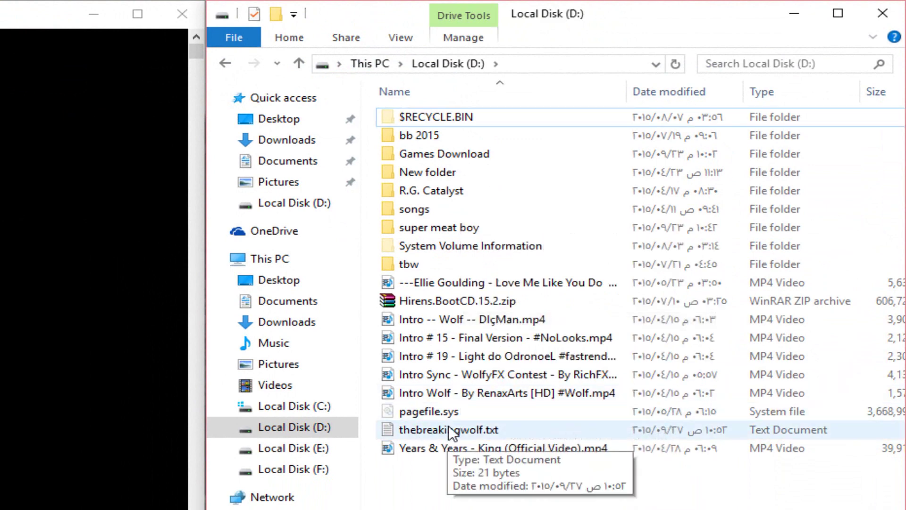
click(405, 39)
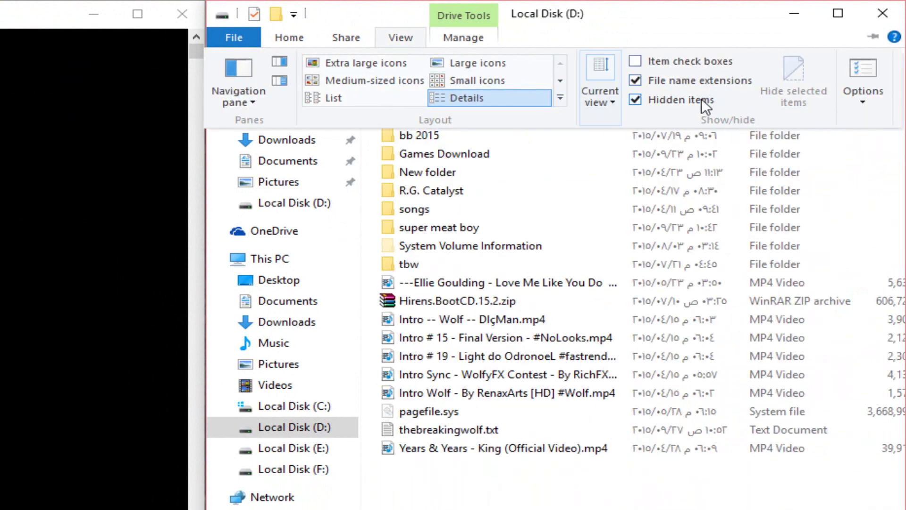
click(690, 98)
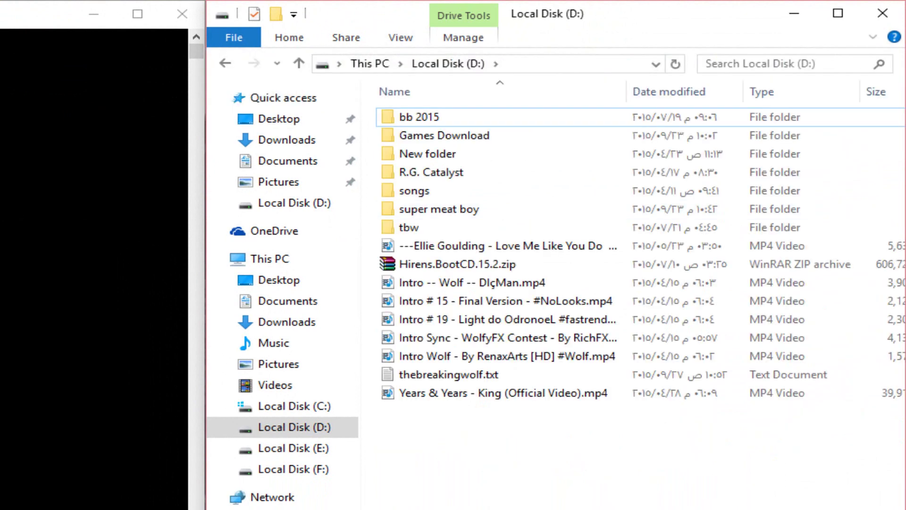
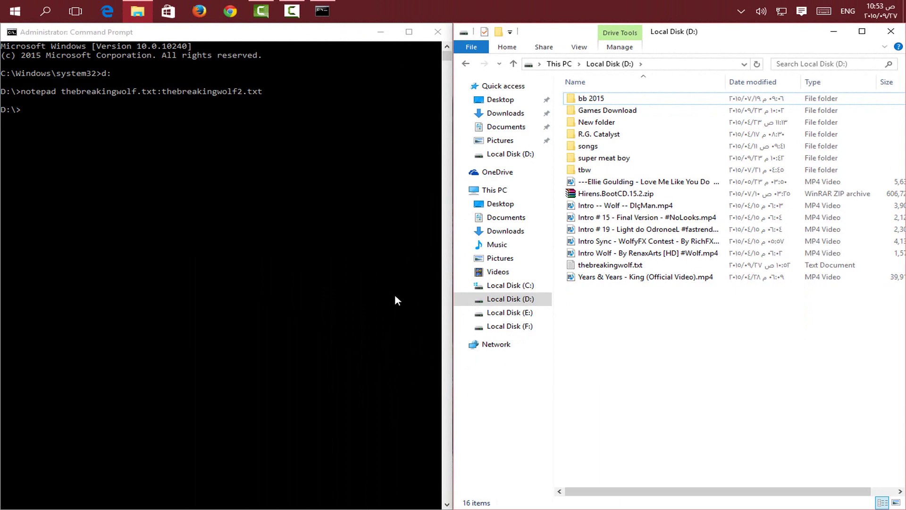
Close the current Command Prompt, search Windows for cmd, and run a new Command Prompt as administrator.
click(438, 32)
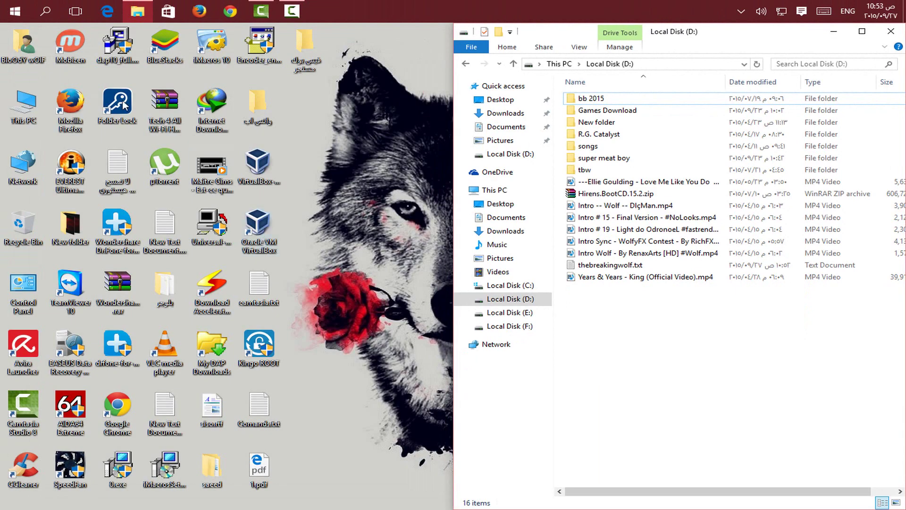
click(48, 9)
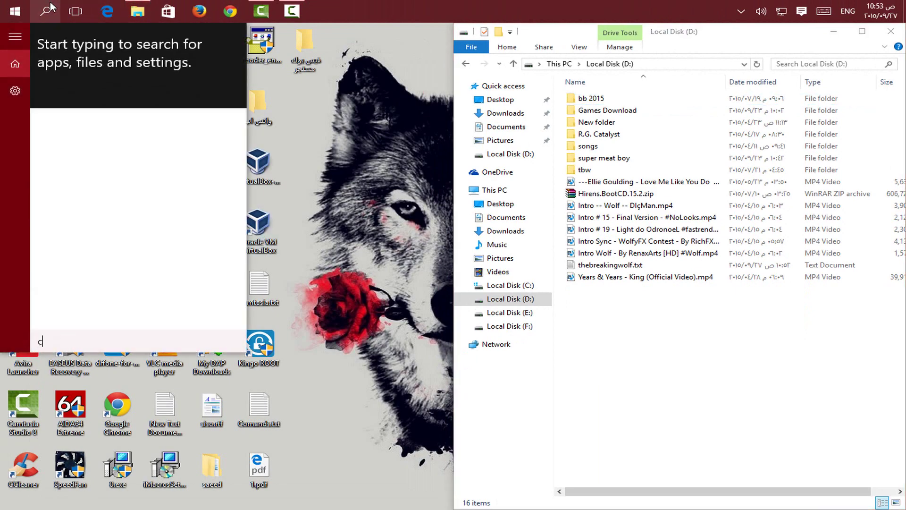
text(cmd)
right_click(121, 66)
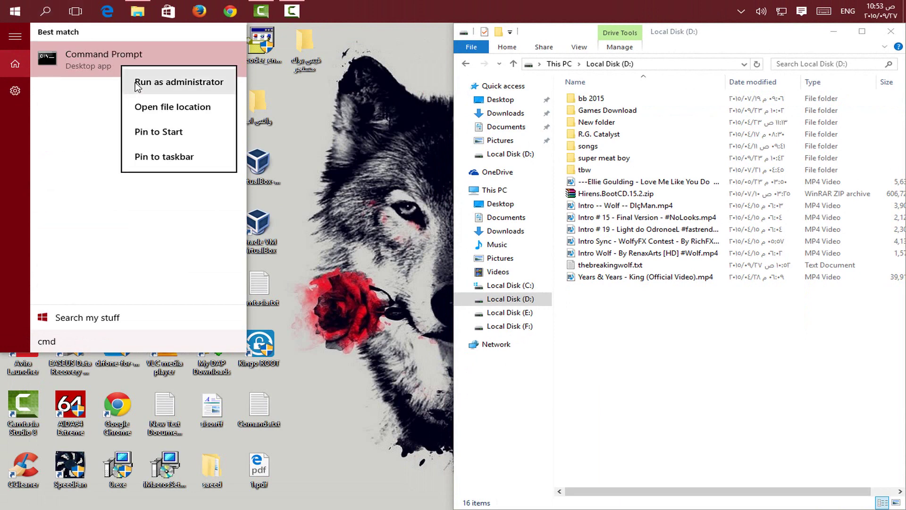
click(136, 82)
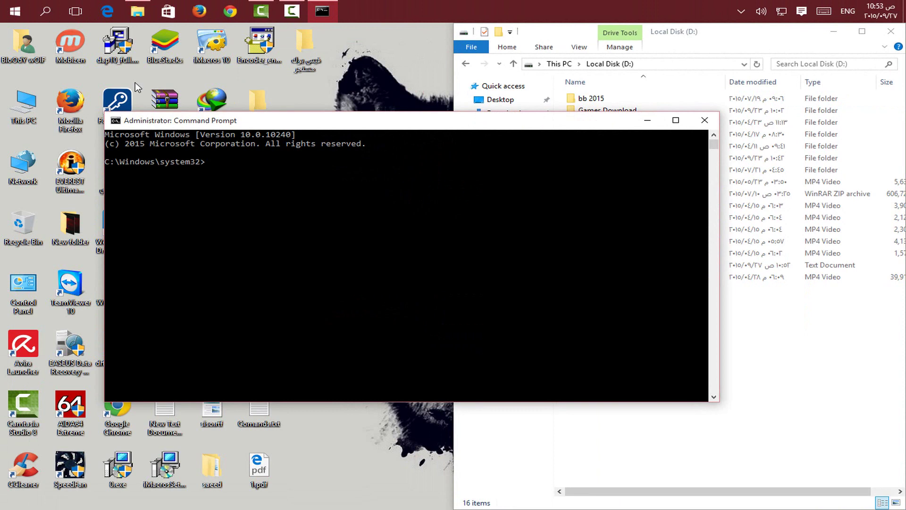
Place the new Command Prompt window beside the Local Disk (D:) window and switch to drive D: with d:.
drag(202, 121, 1, 29)
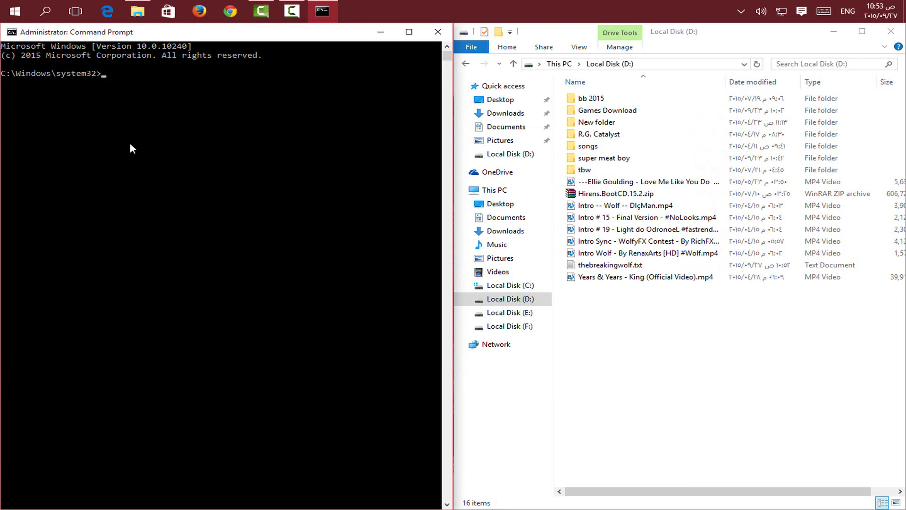
text(d:)
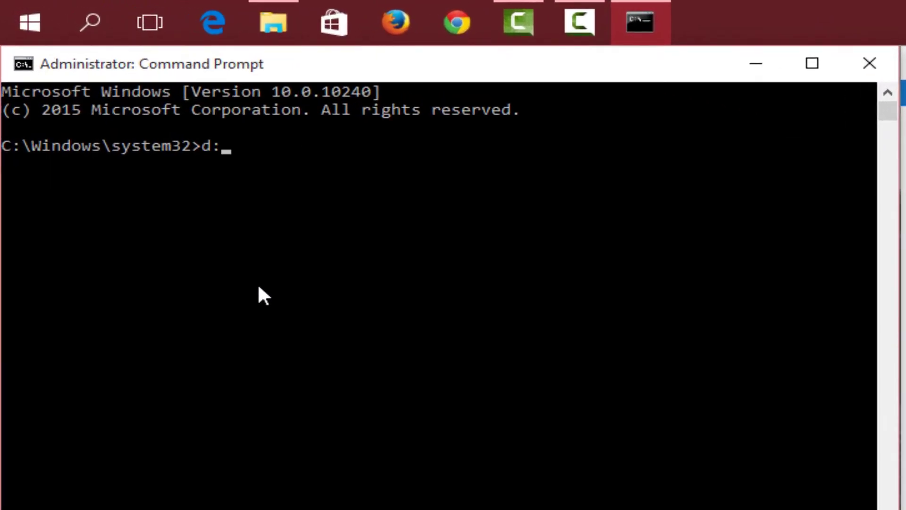
key(Return)
Extract the hidden text by running more < thebreakingwolf.txt:thebreakingwolf2.txt >thebreakingwolf3.txt.
text(more )
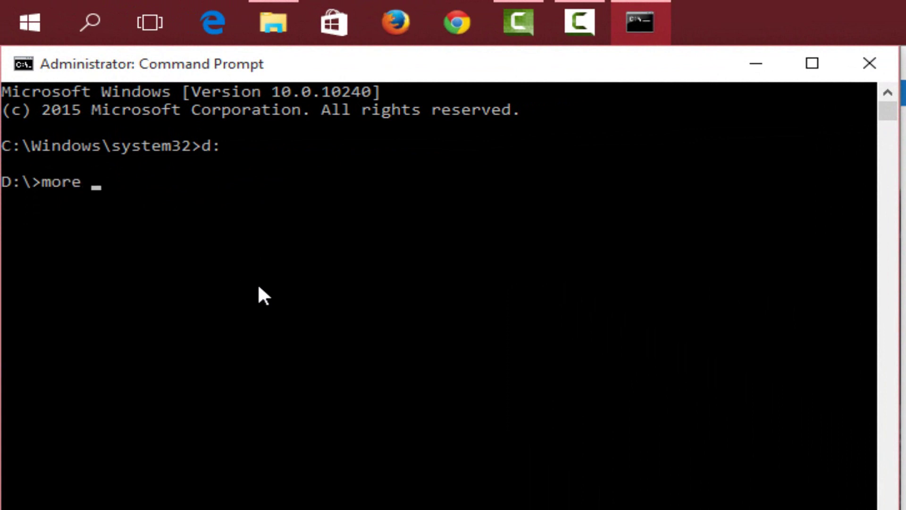
text(< thebreaki)
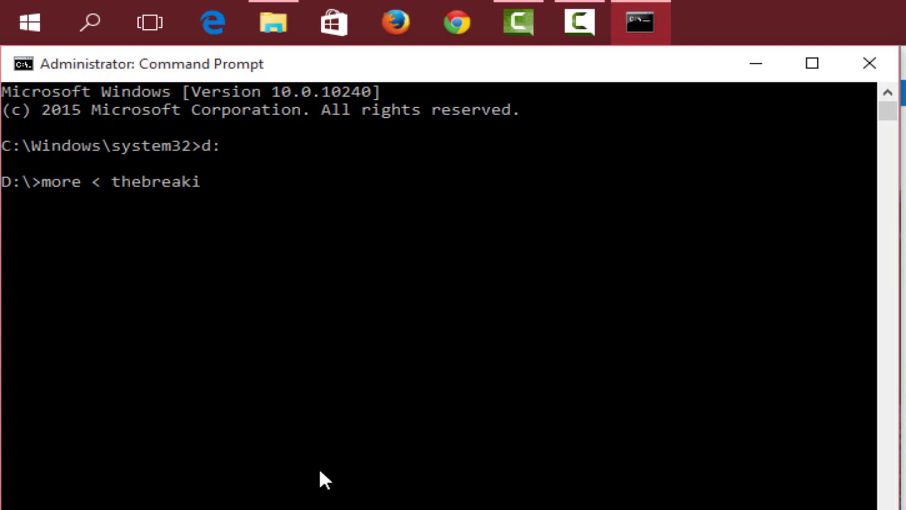
text(ngwolf.txt:thebreakingwolf2.txt >thebreakingwolf3.txt)
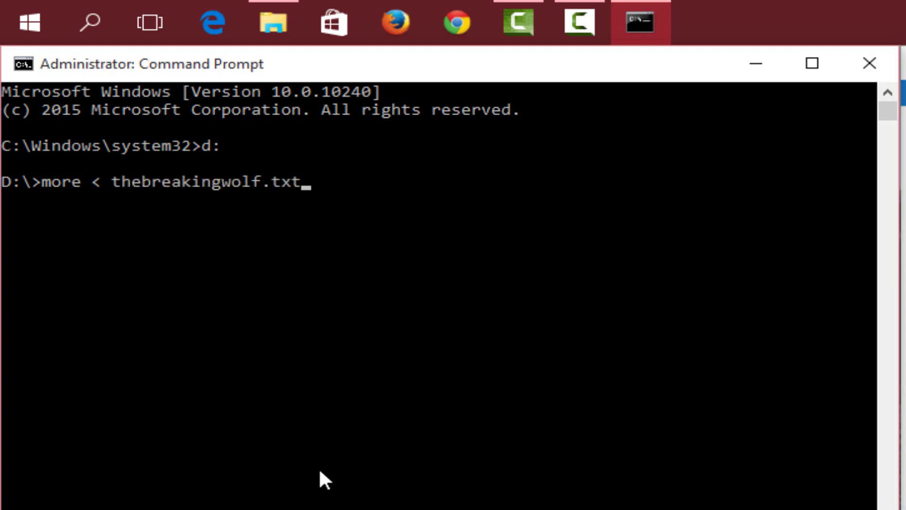
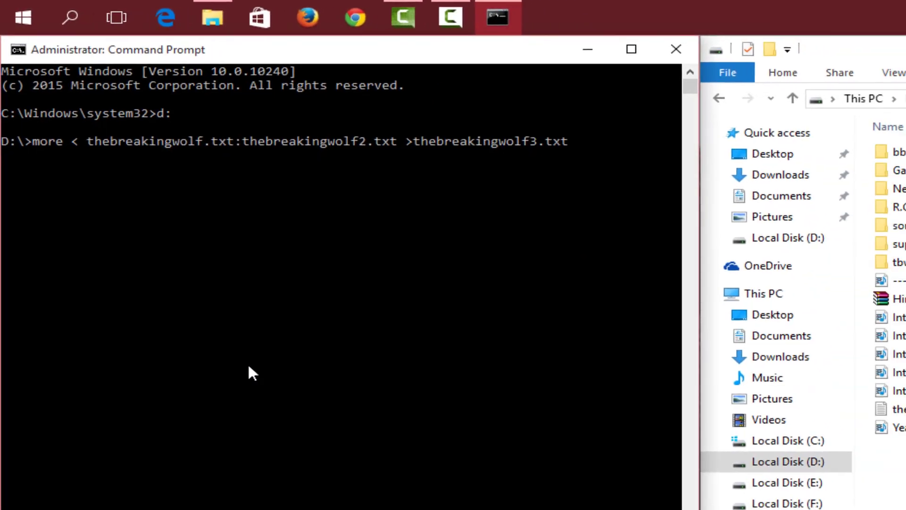
key(Return)
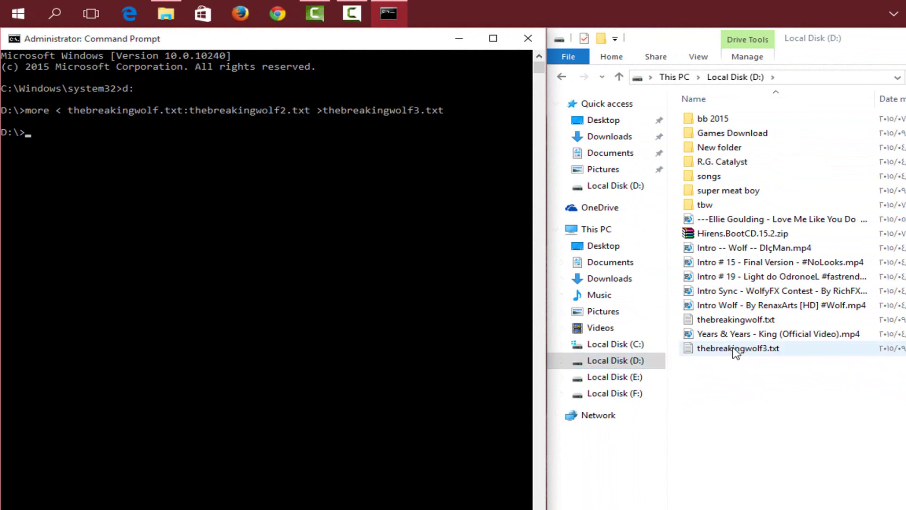
Refresh the drive D: list, view the text of the original thebreakingwolf.txt, and close it.
right_click(734, 389)
click(771, 462)
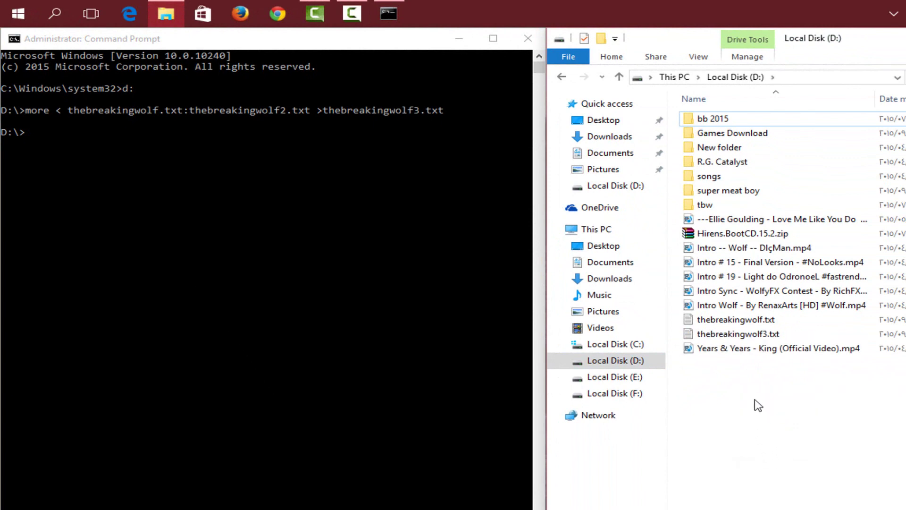
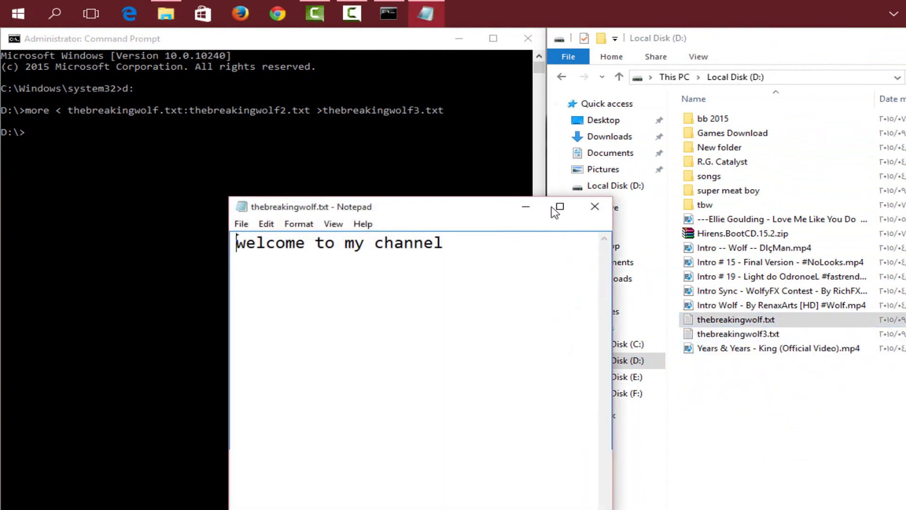
click(594, 207)
Open thebreakingwolf3.txt to read the extracted text, and close both Notepad and Command Prompt.
double_click(717, 334)
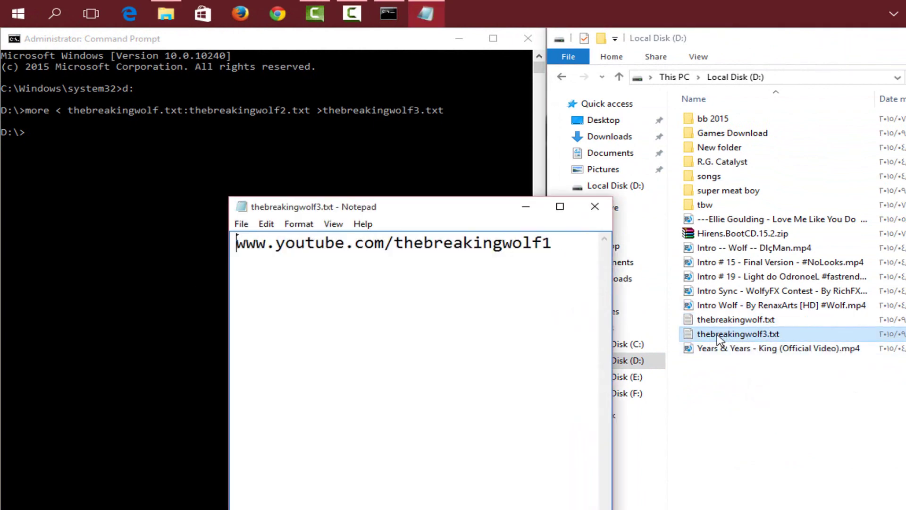
click(418, 278)
click(594, 206)
key(alt+F4)
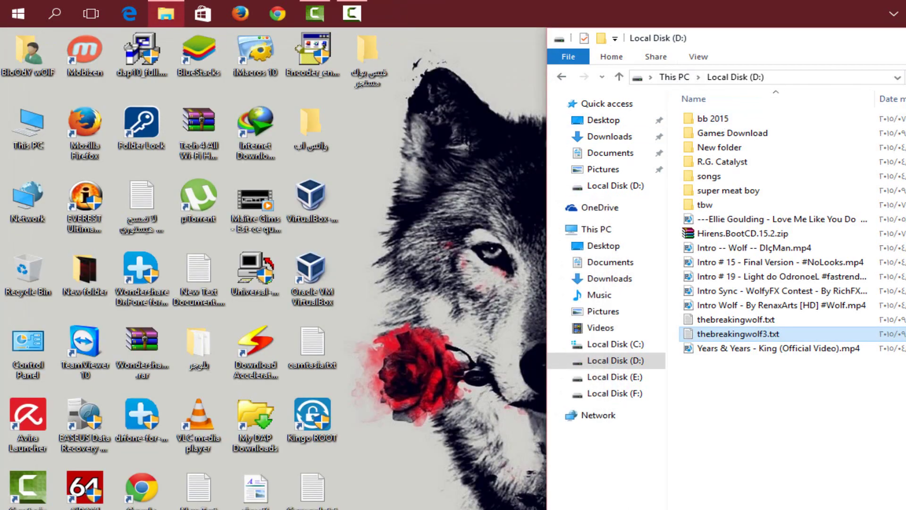